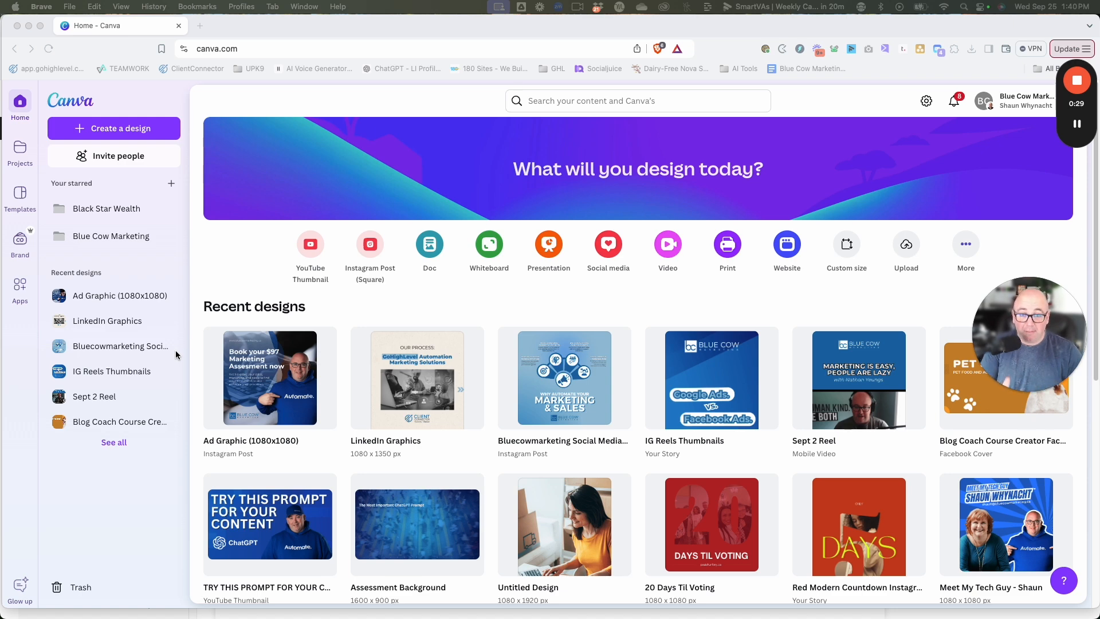
Upload the BlueCowMarketingInc-01.png logo from Downloads into a new Canva design flow.
click(115, 130)
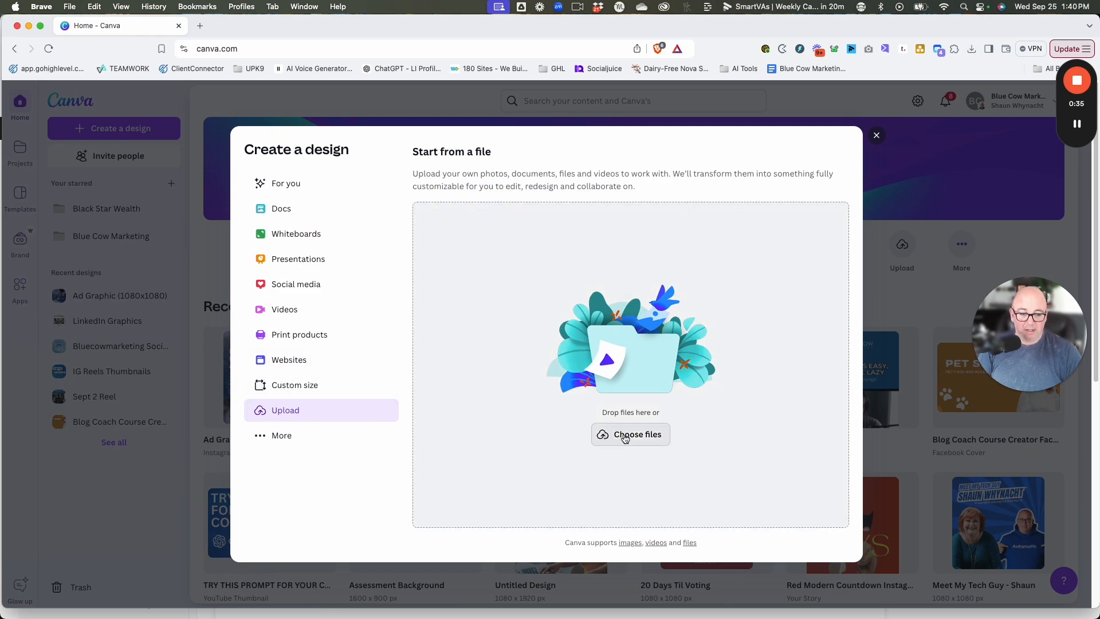
click(597, 364)
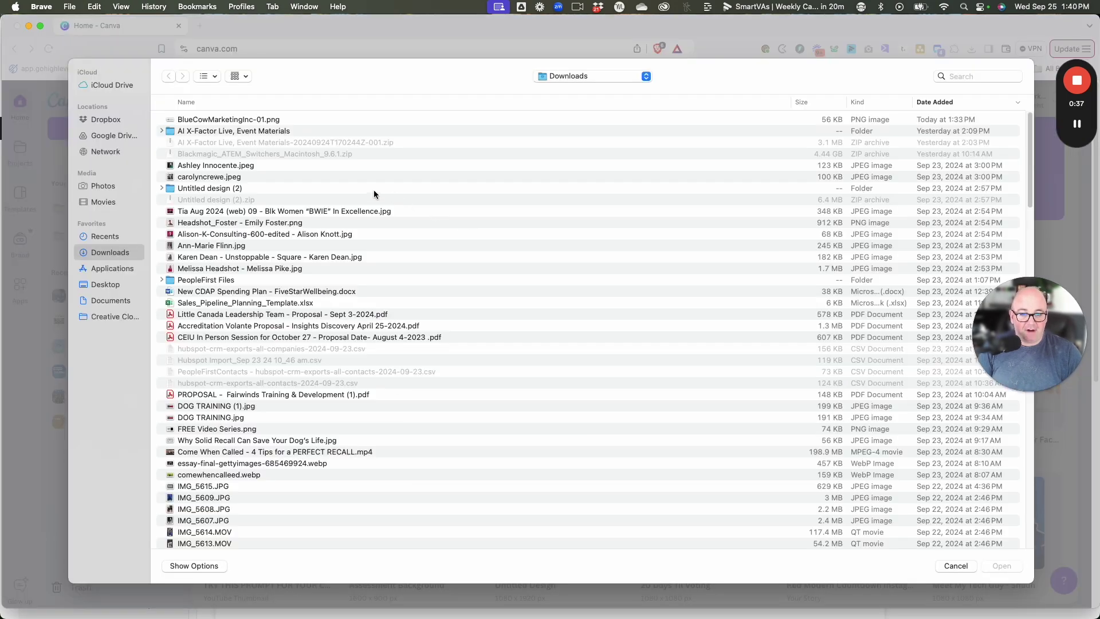
click(227, 120)
click(1002, 566)
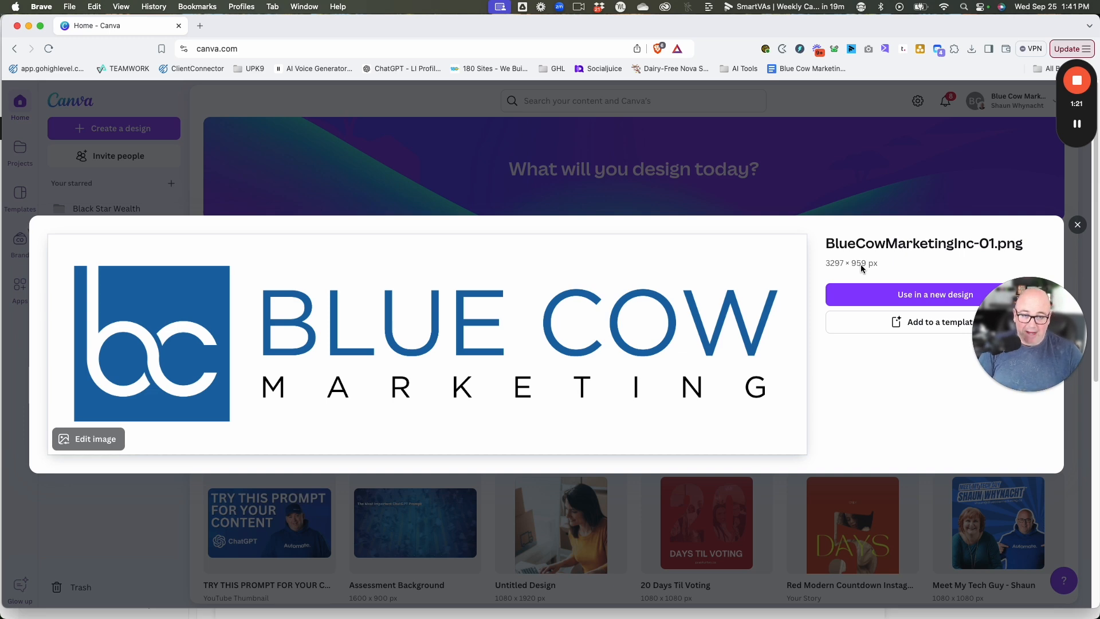
Use the uploaded logo in a new custom-size 3297 × 959 px design.
click(923, 300)
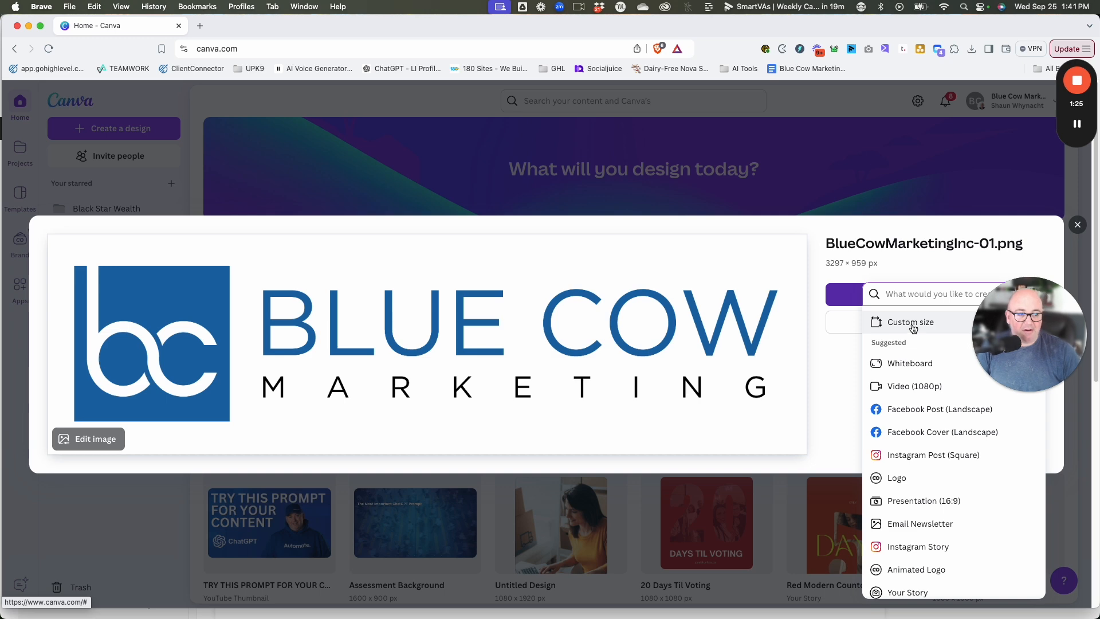
click(910, 322)
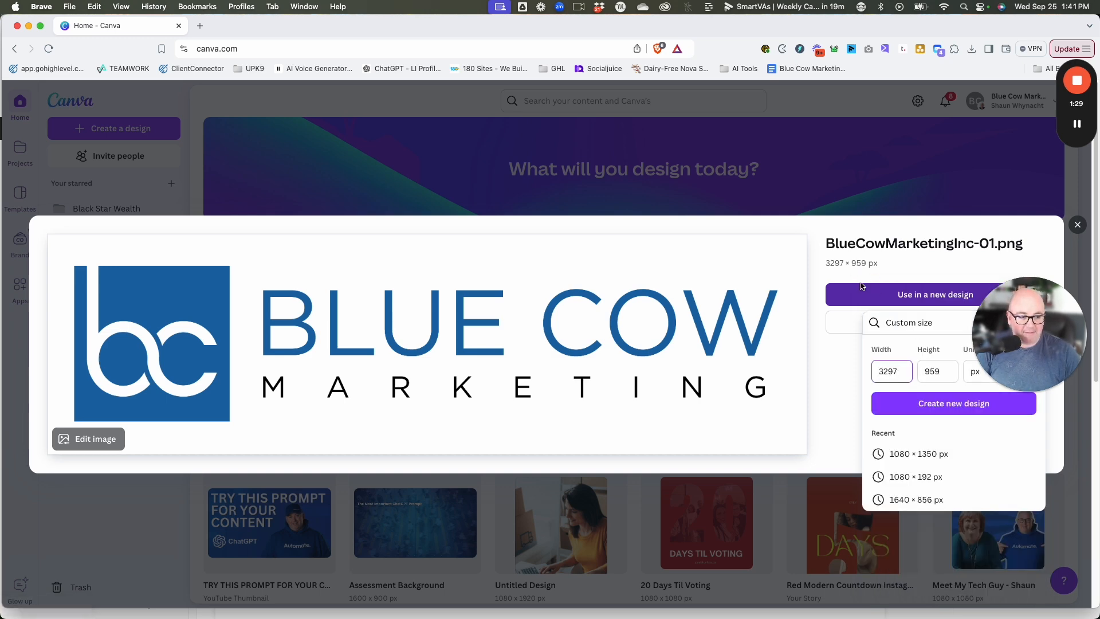
click(933, 403)
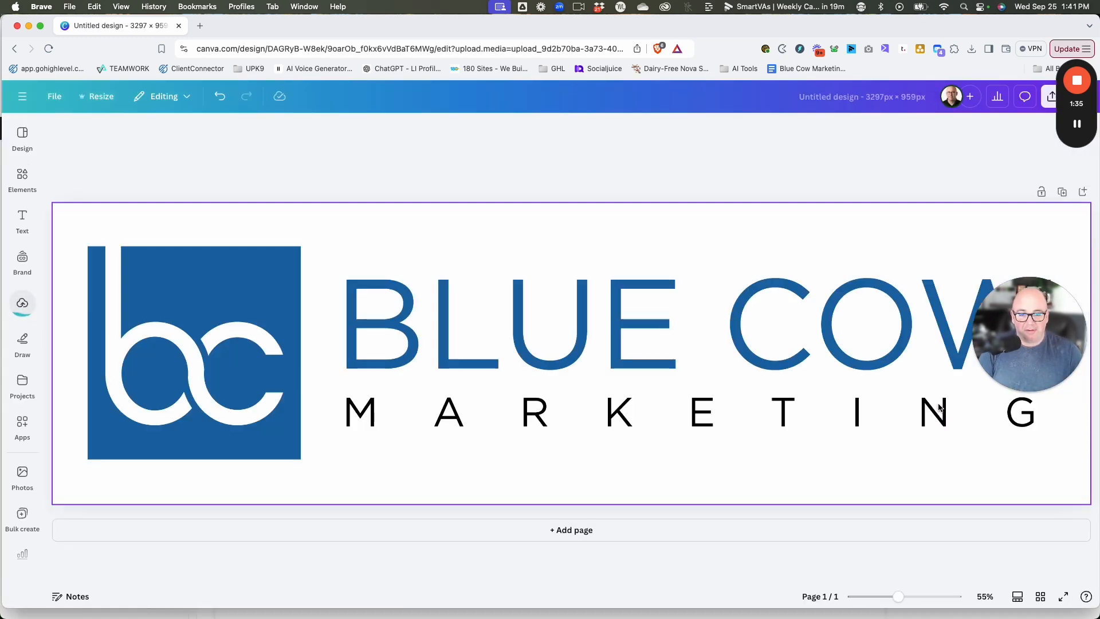
Enlarge and position the logo, then make the page background black.
drag(307, 267, 279, 248)
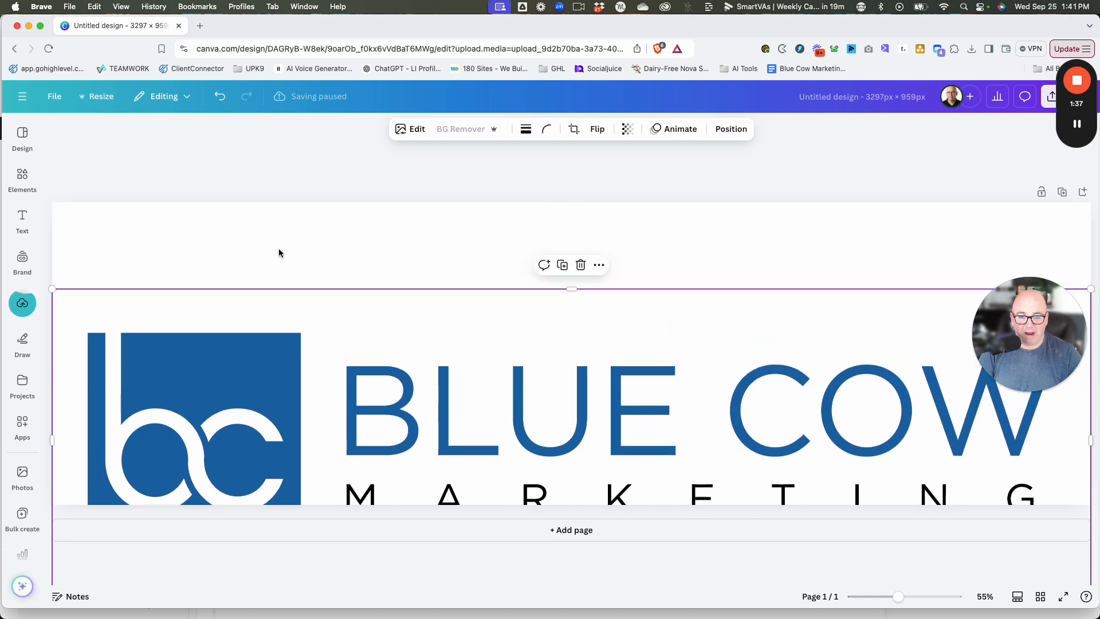
click(279, 248)
click(516, 130)
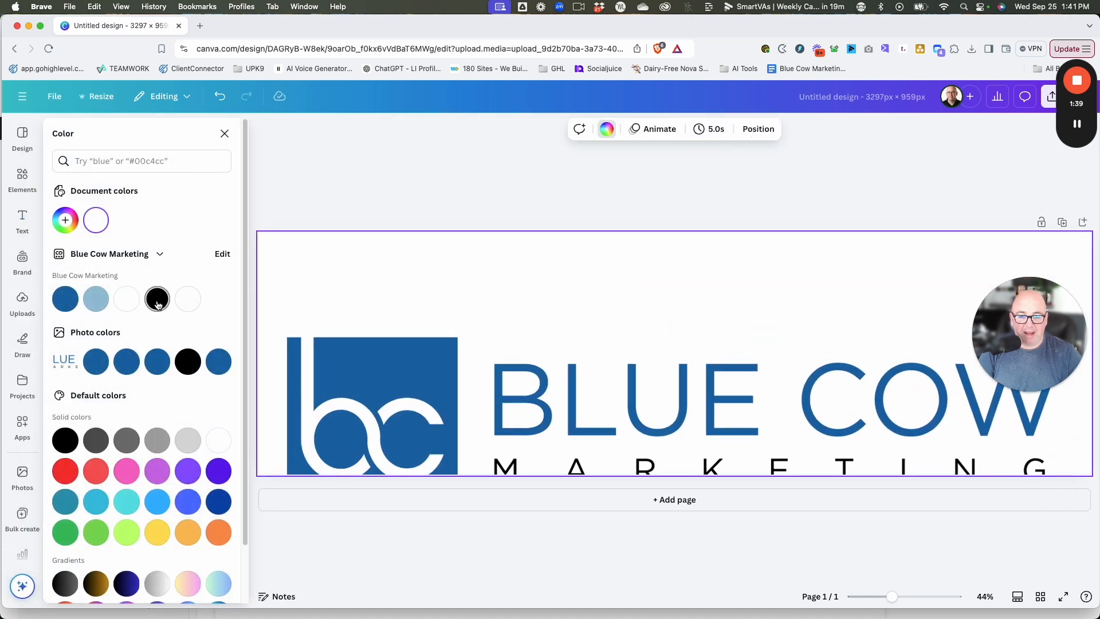
click(158, 299)
click(352, 314)
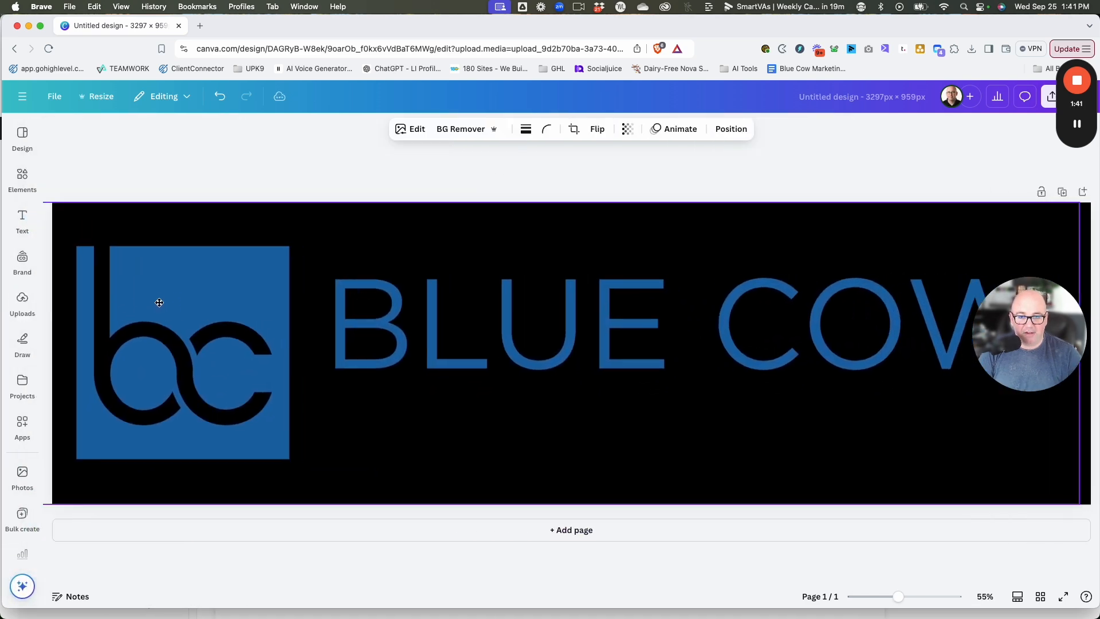
drag(159, 303, 171, 302)
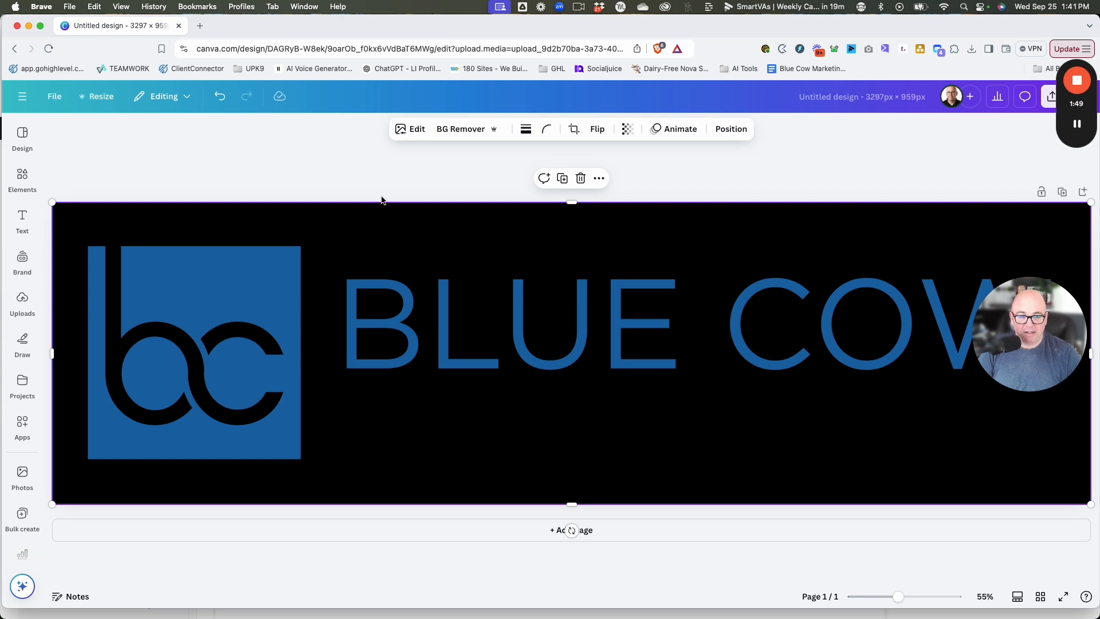
drag(314, 217, 311, 228)
Try a blue page background, revert it to black and nudge the logo right.
click(312, 193)
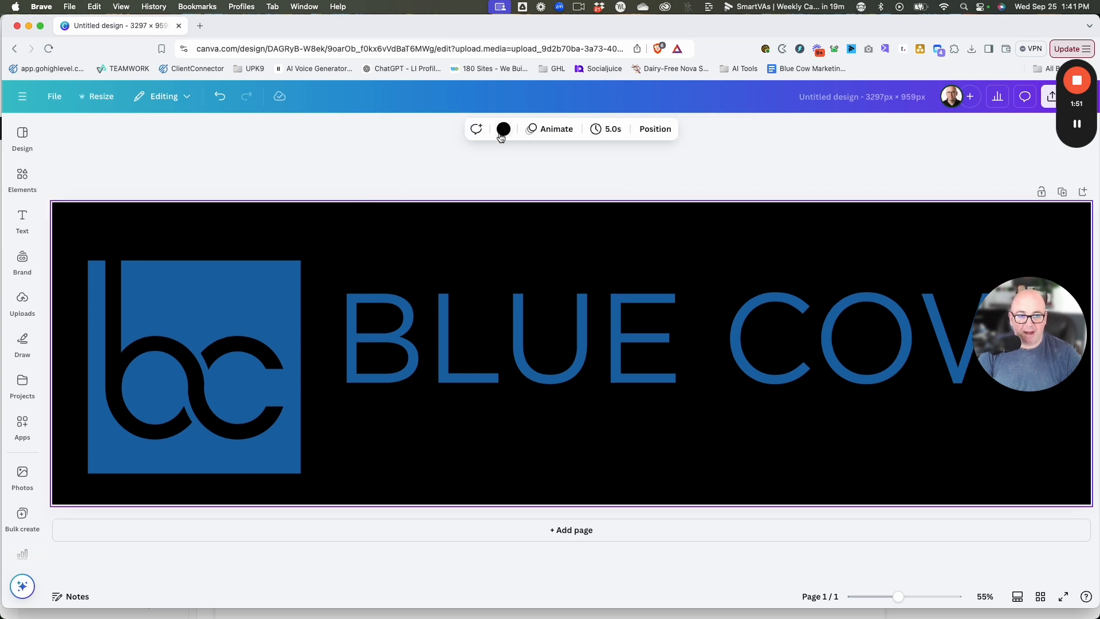
click(502, 129)
click(66, 298)
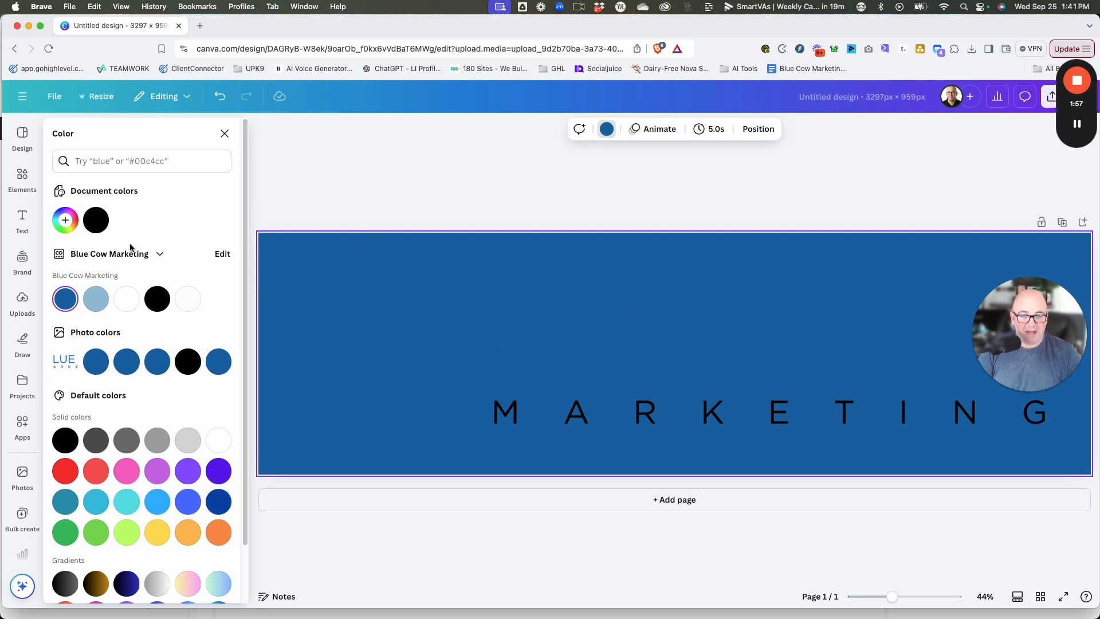
click(158, 299)
click(516, 344)
scroll(287, 342, up, 2)
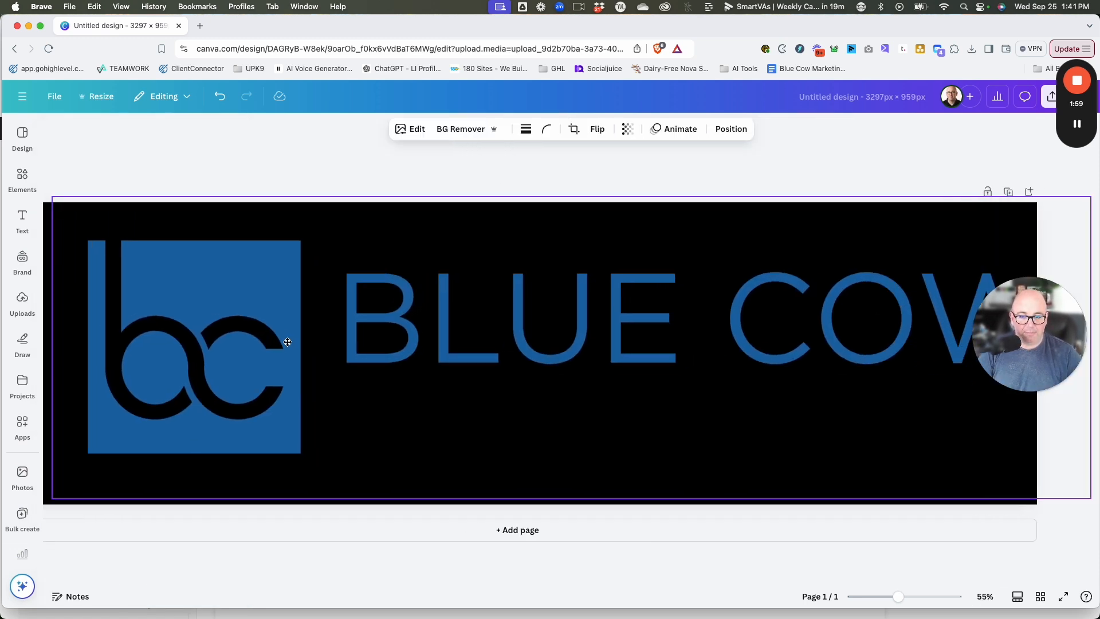
drag(287, 342, 306, 343)
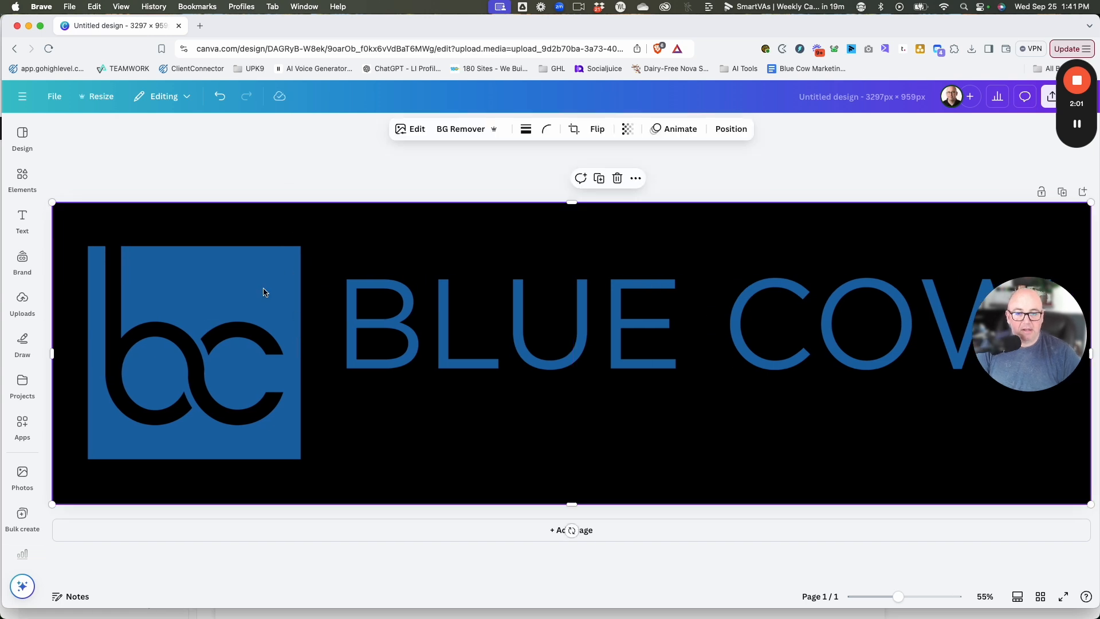
Bring up the Adjust light and colour controls for the logo image.
click(417, 129)
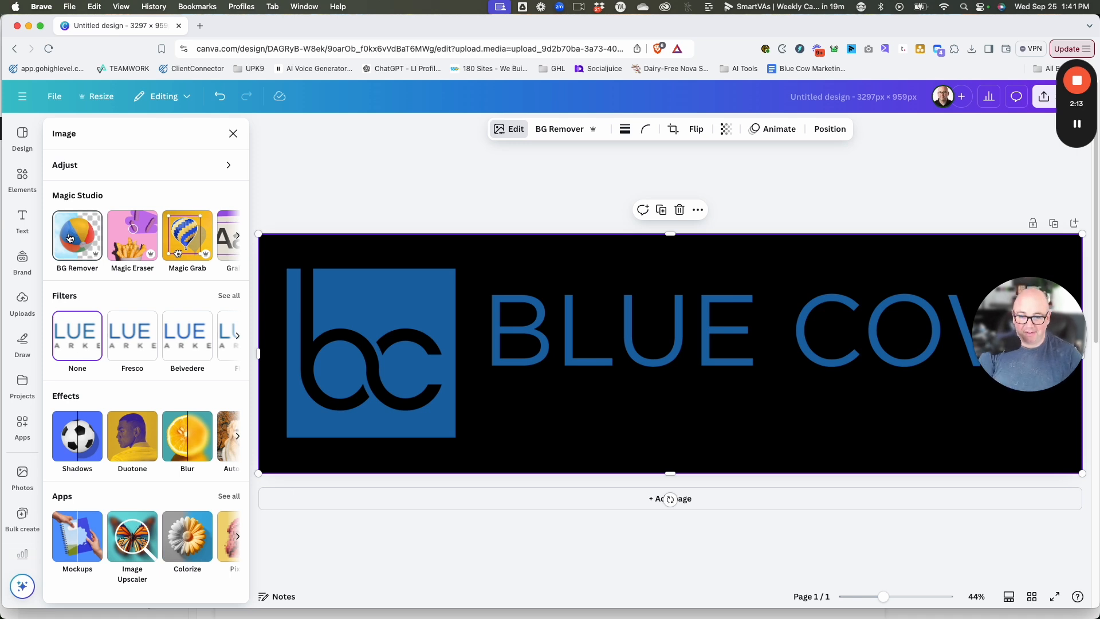
click(68, 169)
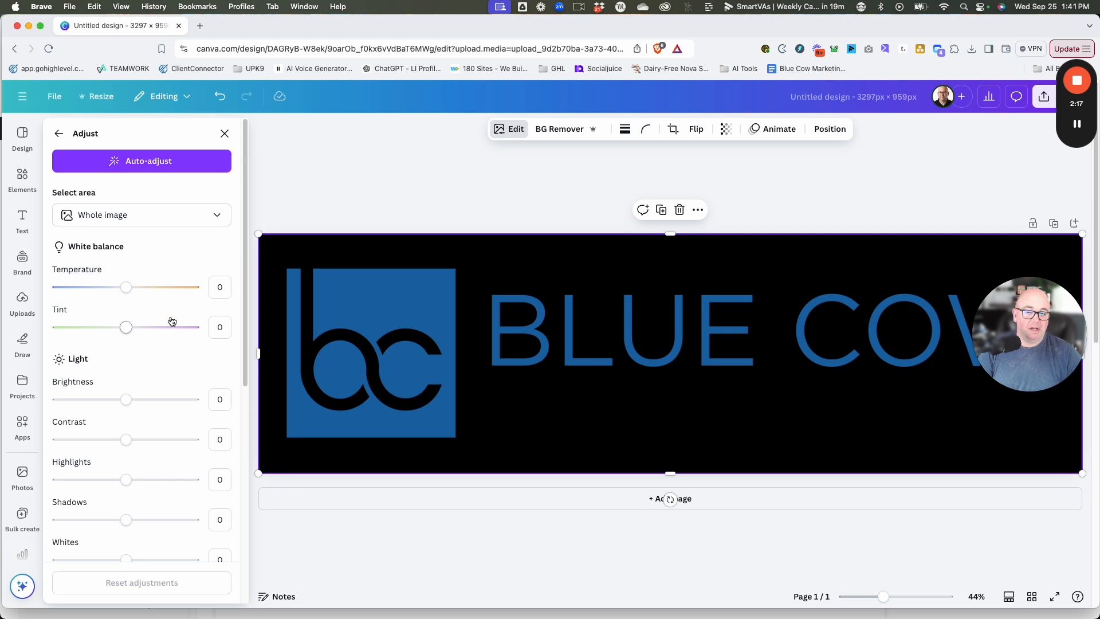
scroll(170, 320, down, 6)
scroll(171, 321, up, 6)
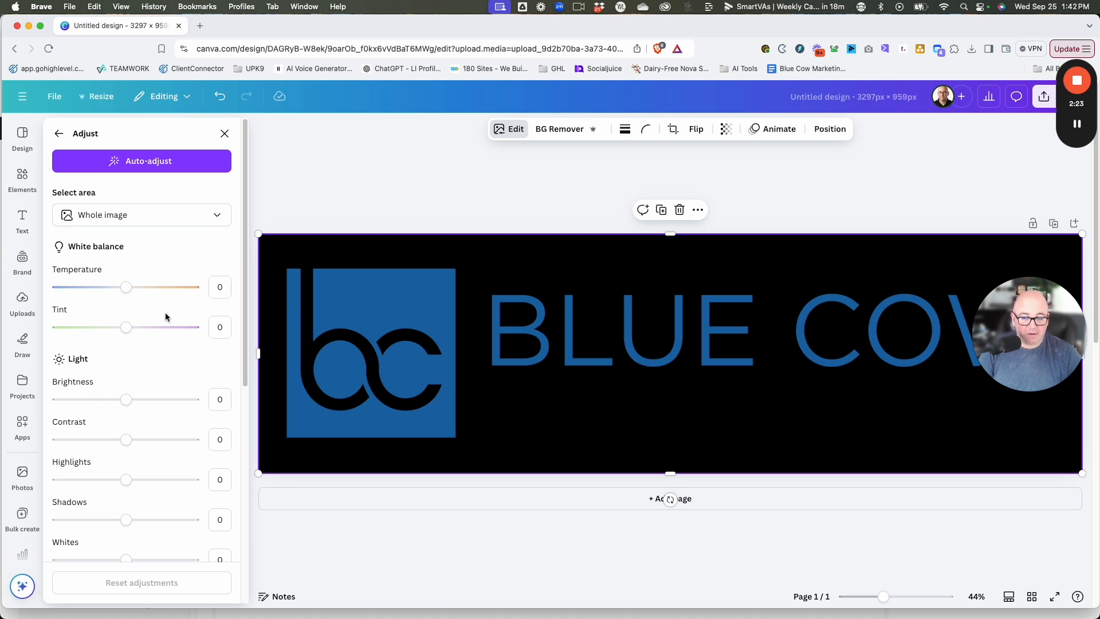
scroll(170, 339, down, 2)
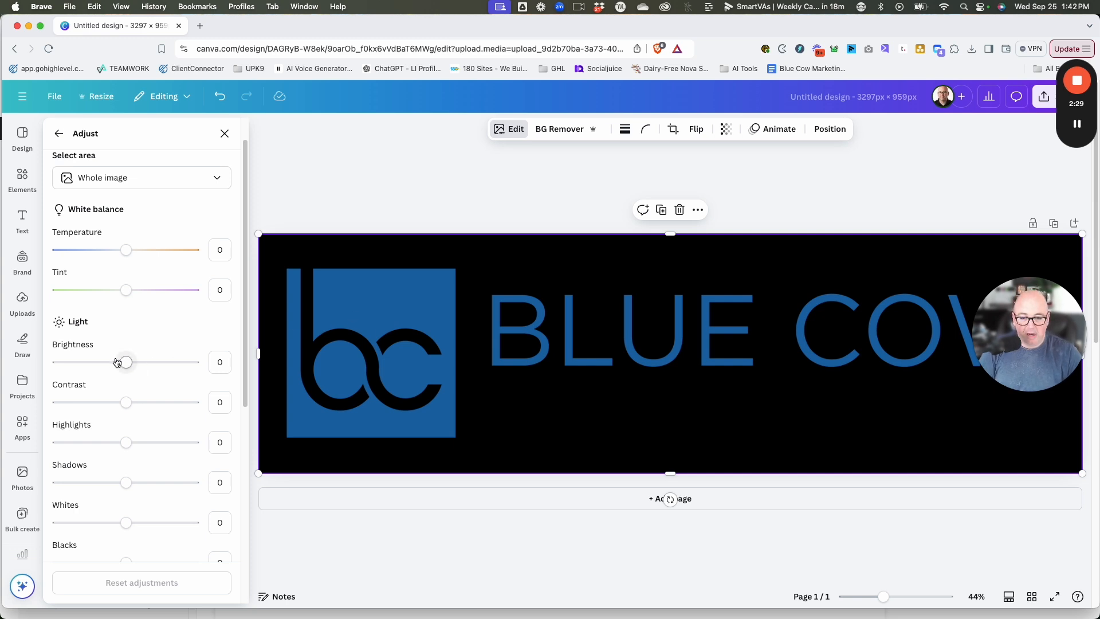
Raise the logo's brightness, contrast and highlights to the maximum.
drag(126, 361, 302, 363)
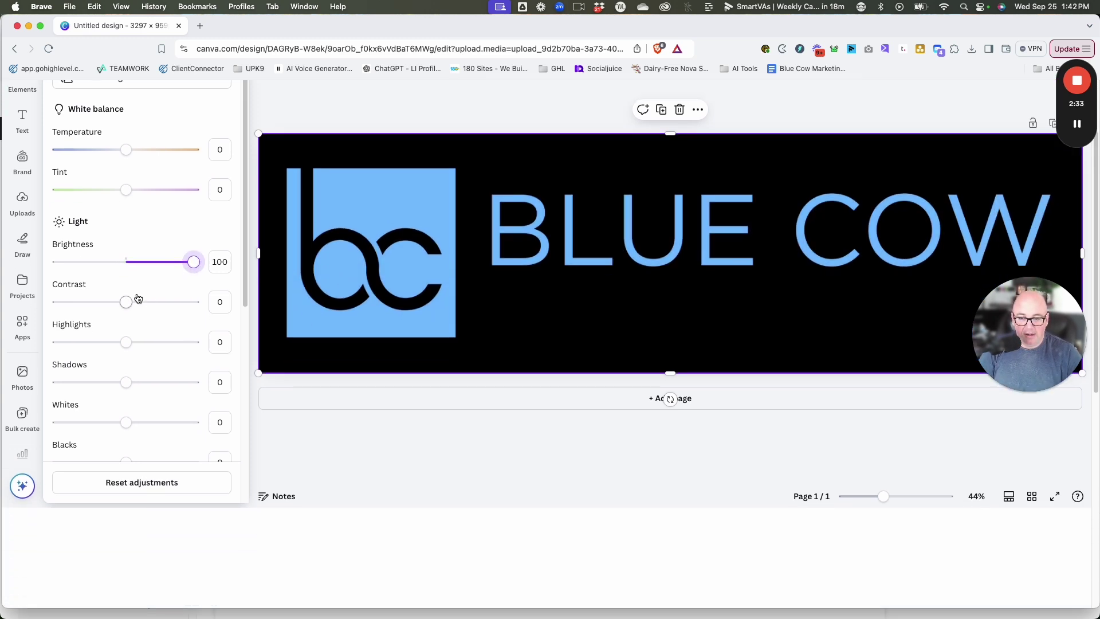
drag(126, 402, 128, 403)
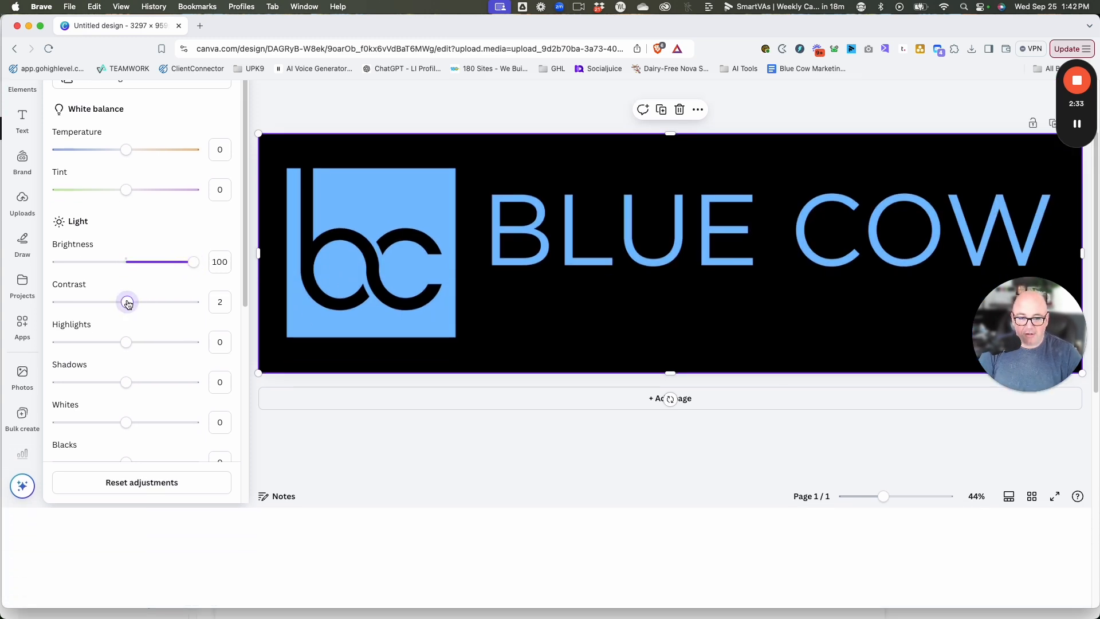
drag(127, 302, 193, 301)
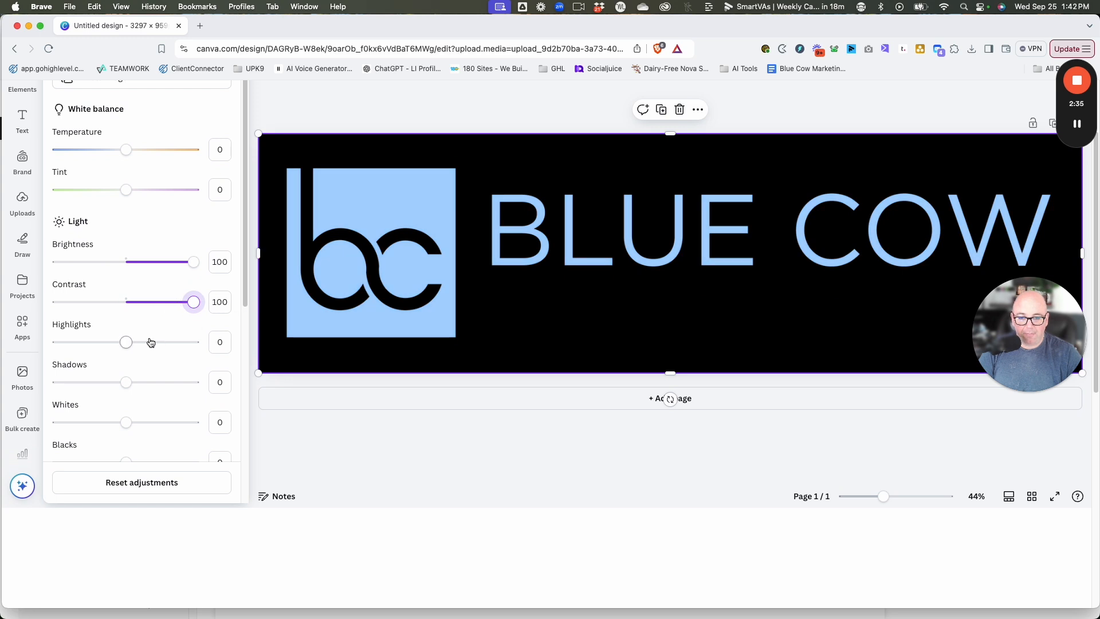
drag(126, 342, 192, 342)
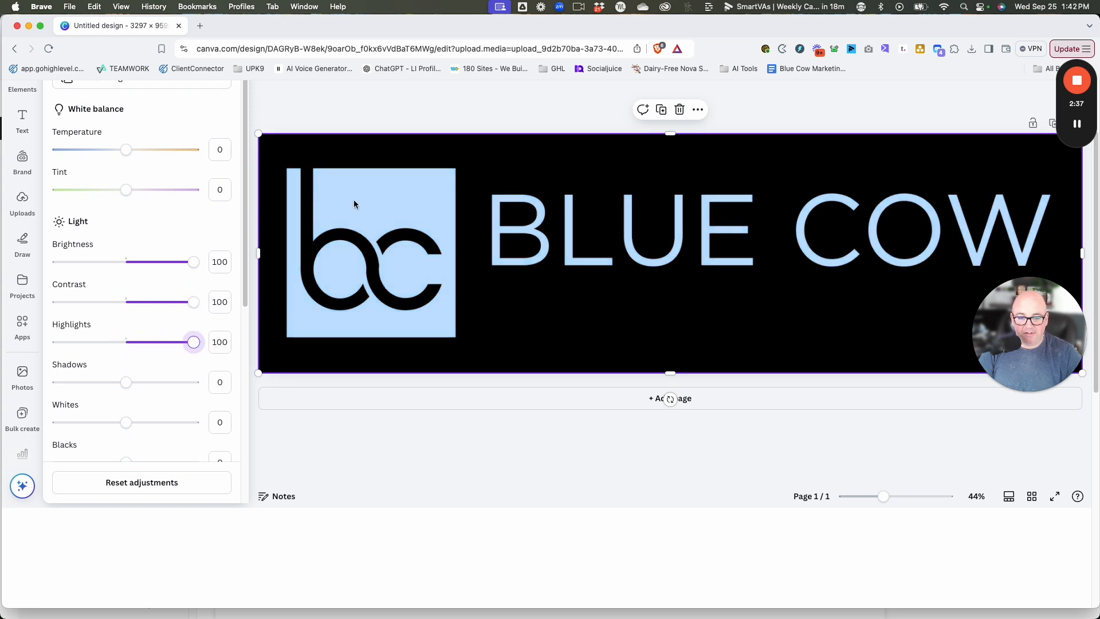
scroll(128, 343, down, 3)
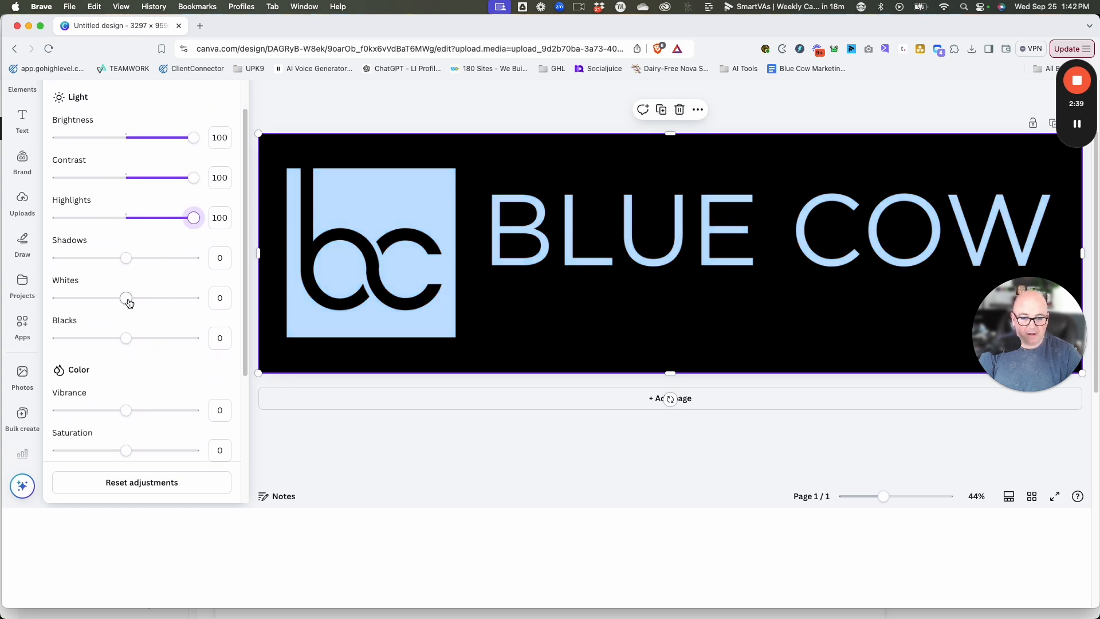
Max out shadows and whites and drop blacks to -100, revealing MARKETING.
drag(125, 258, 198, 258)
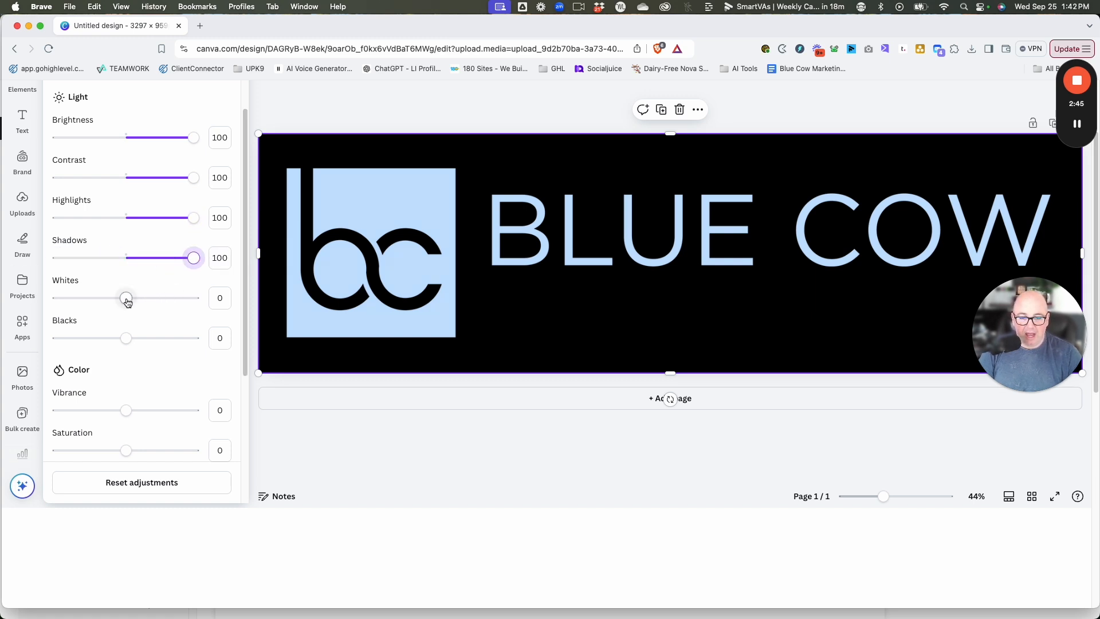
drag(126, 298, 215, 299)
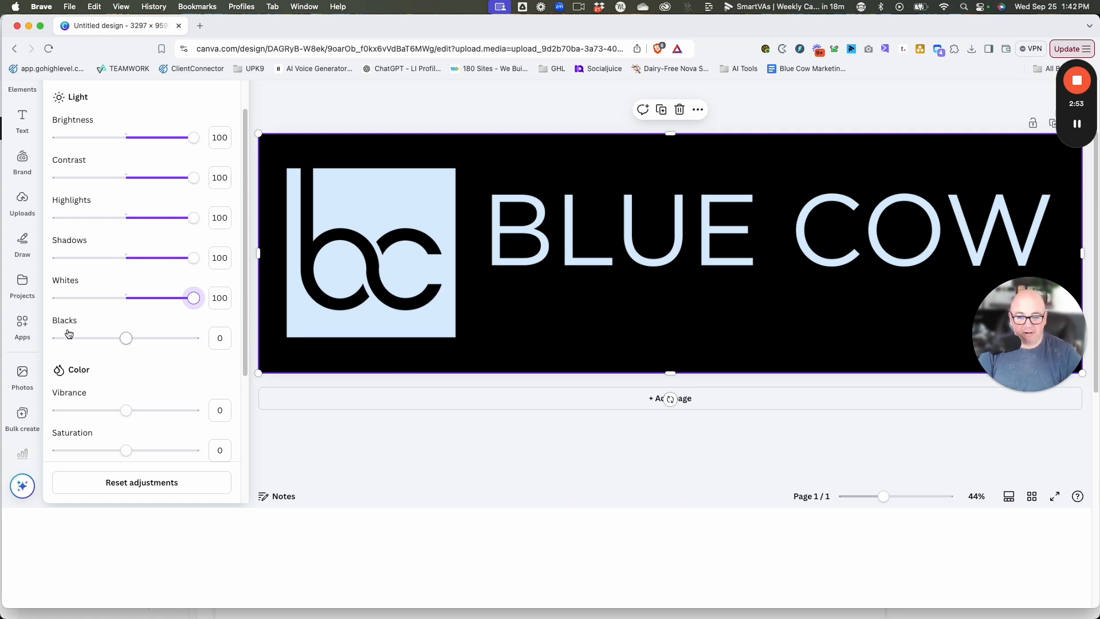
click(126, 339)
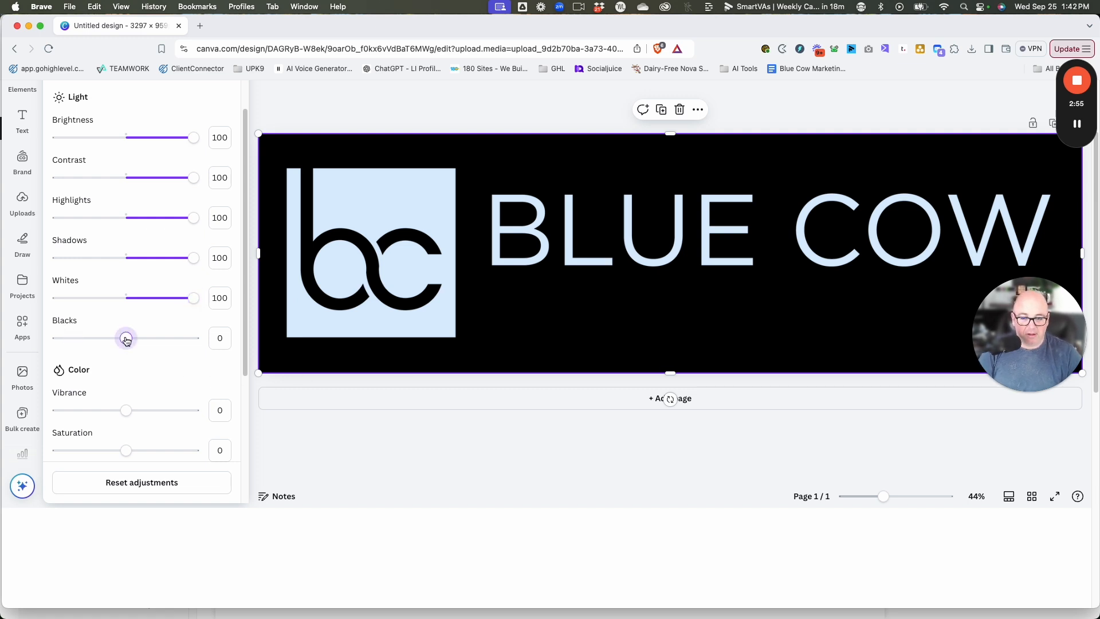
drag(126, 339, 58, 338)
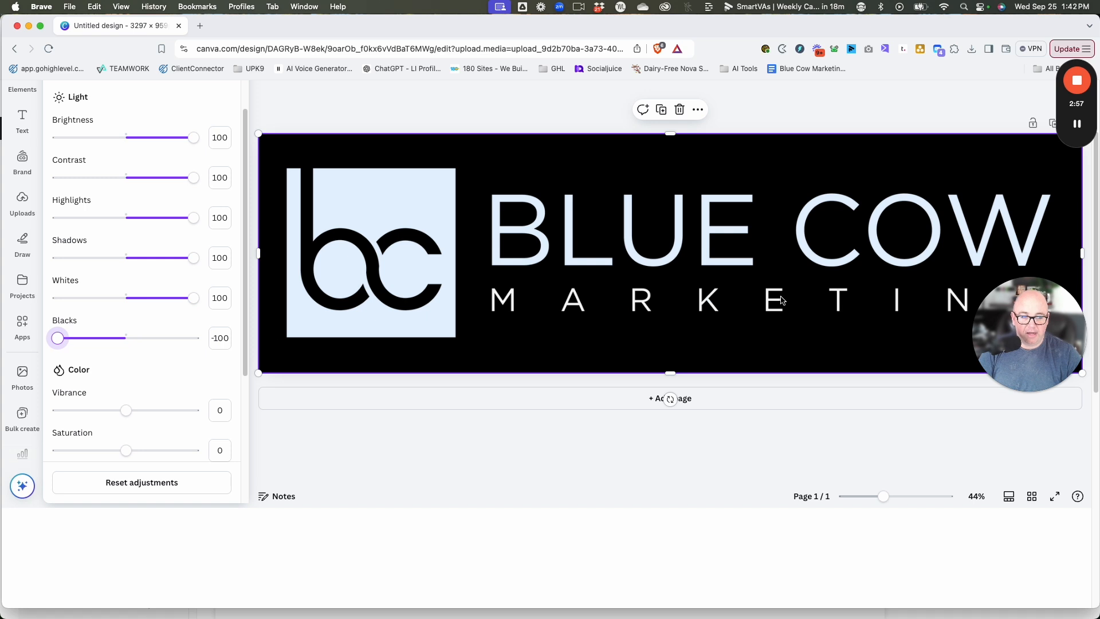
scroll(181, 378, down, 2)
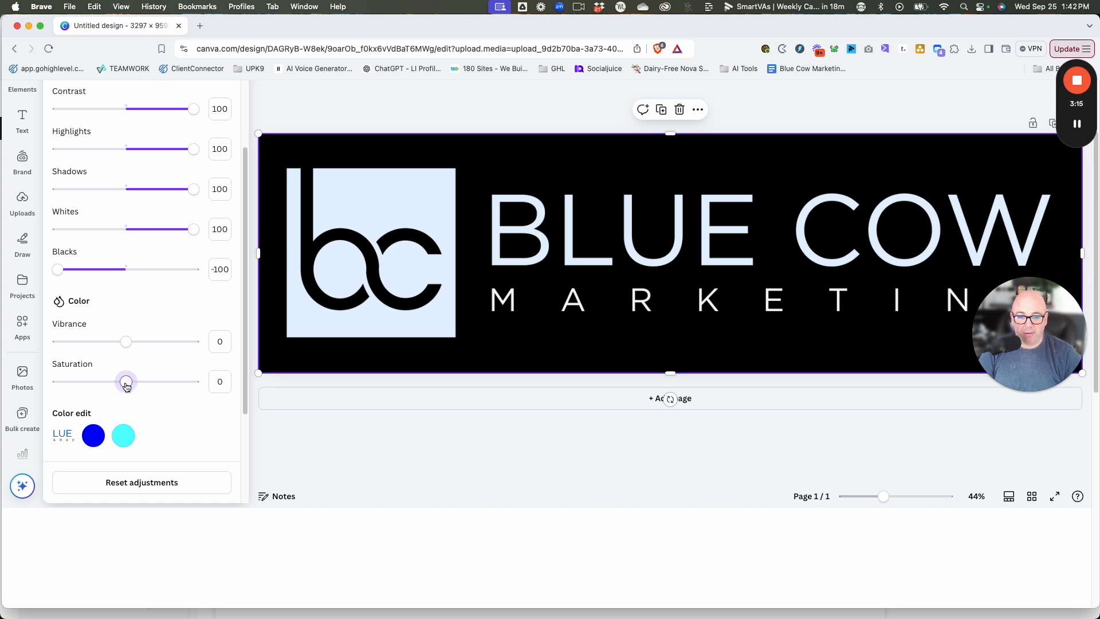
Drop saturation to -100 so the logo turns pure white, then finish adjusting.
drag(127, 382, 58, 381)
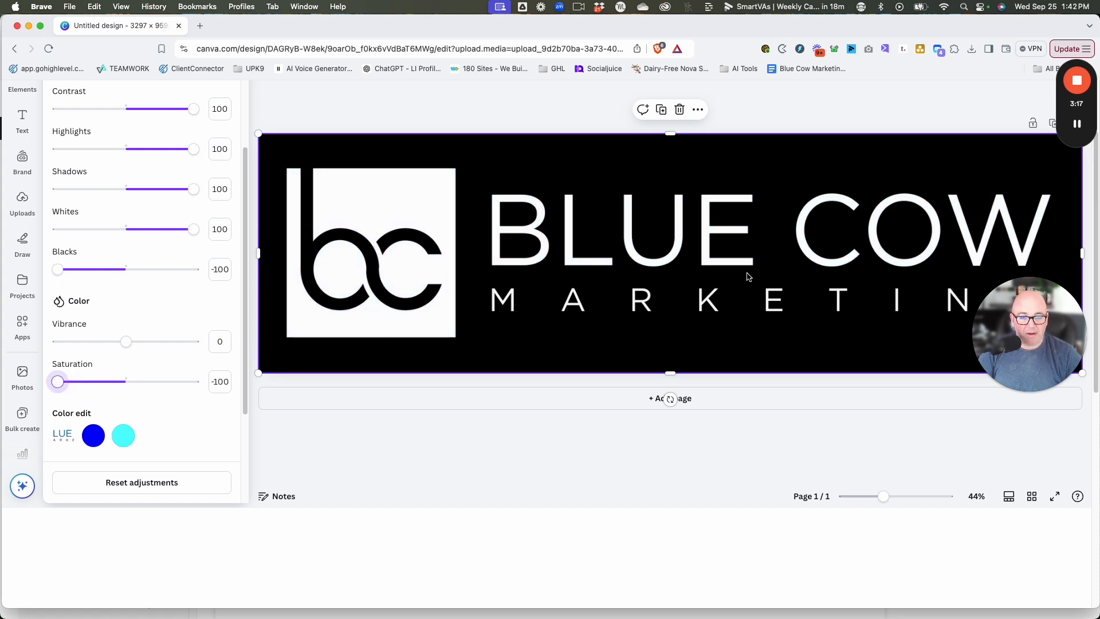
click(552, 413)
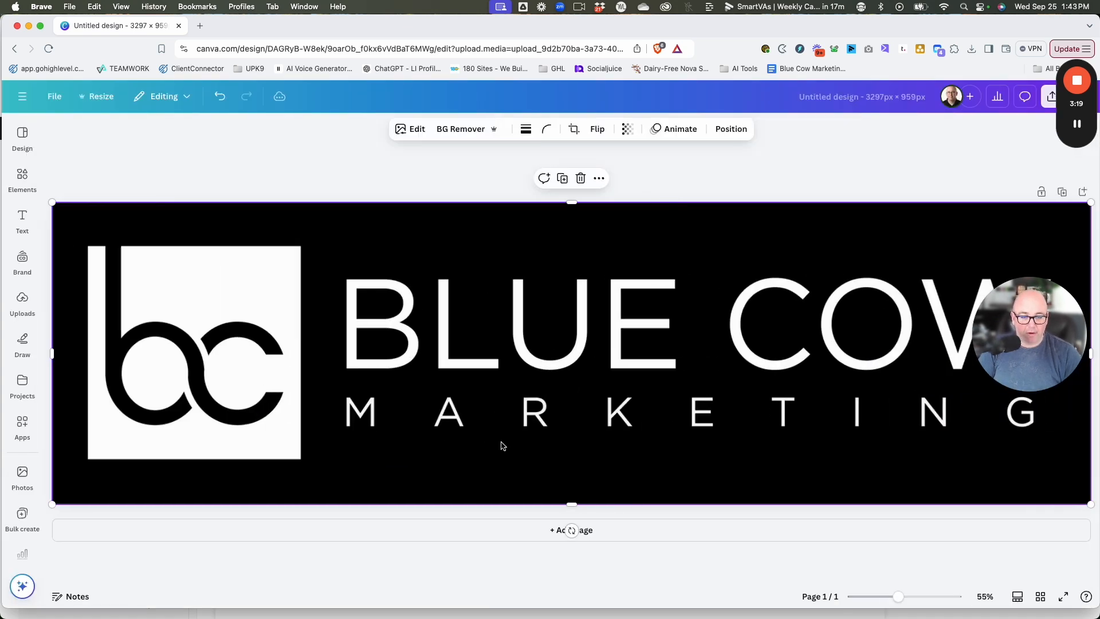
Rename the design to 'Blue Cow Marketing - White Logo'.
click(464, 178)
click(860, 97)
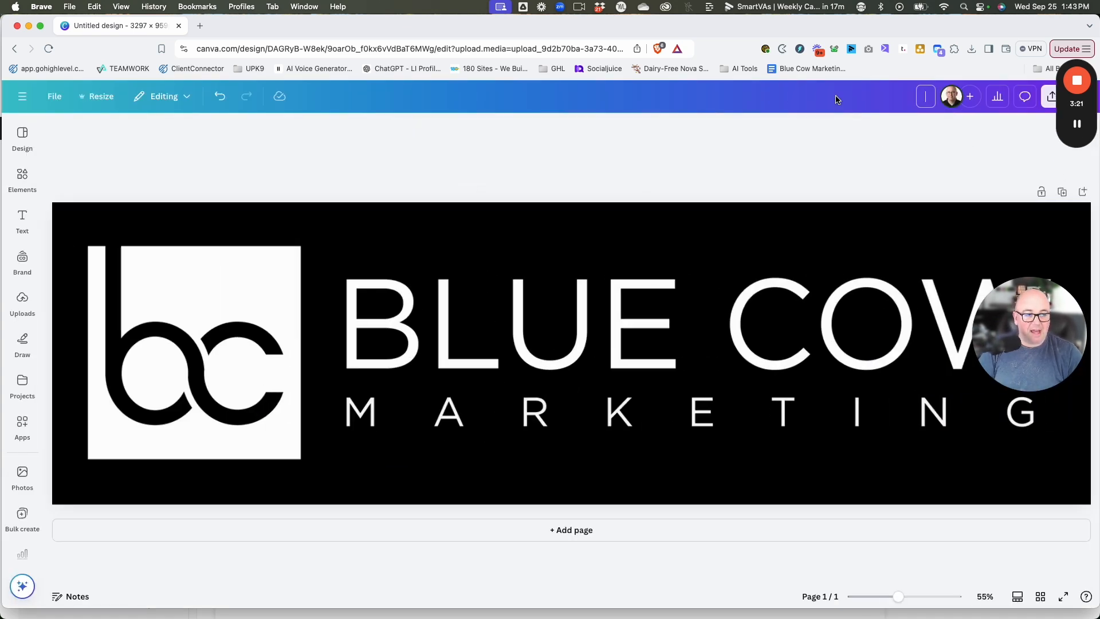
text(Blue Co)
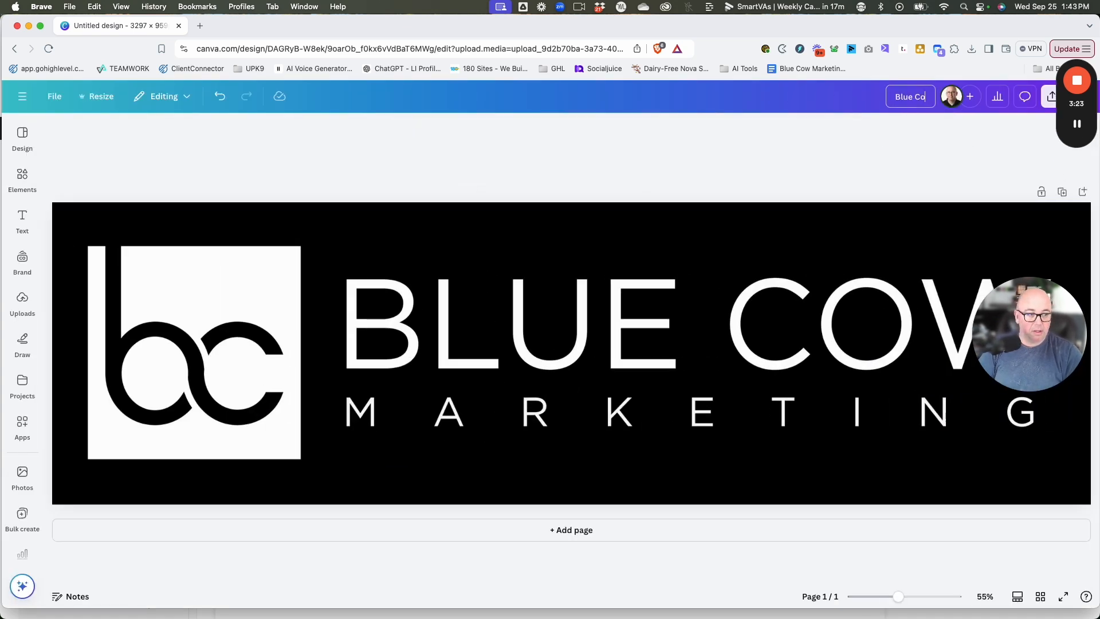
text(w Marketing -)
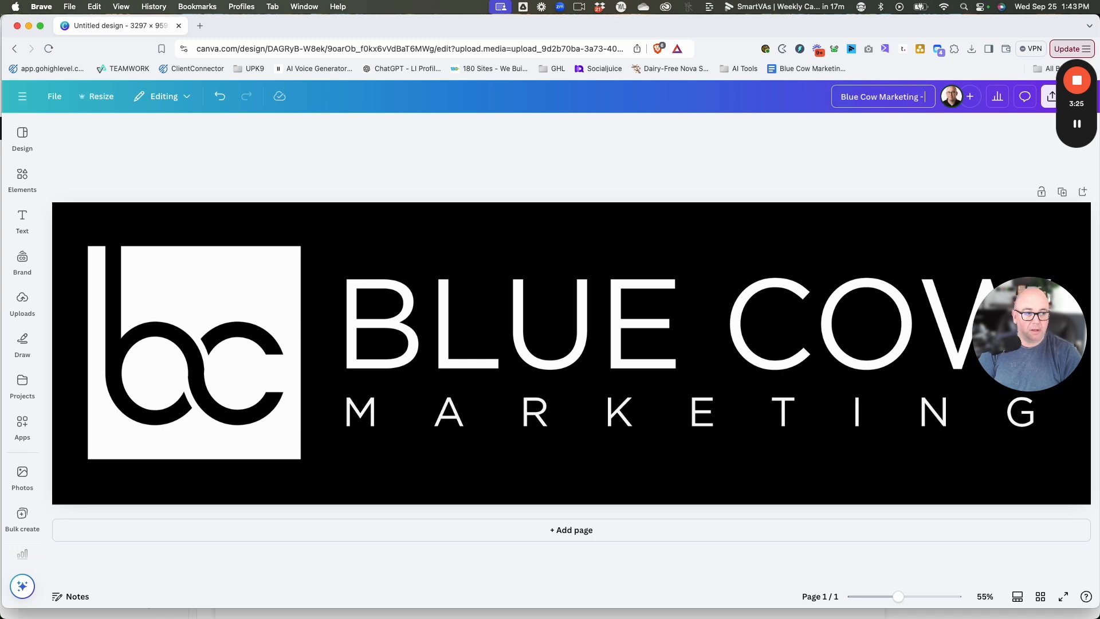
text( White Logo)
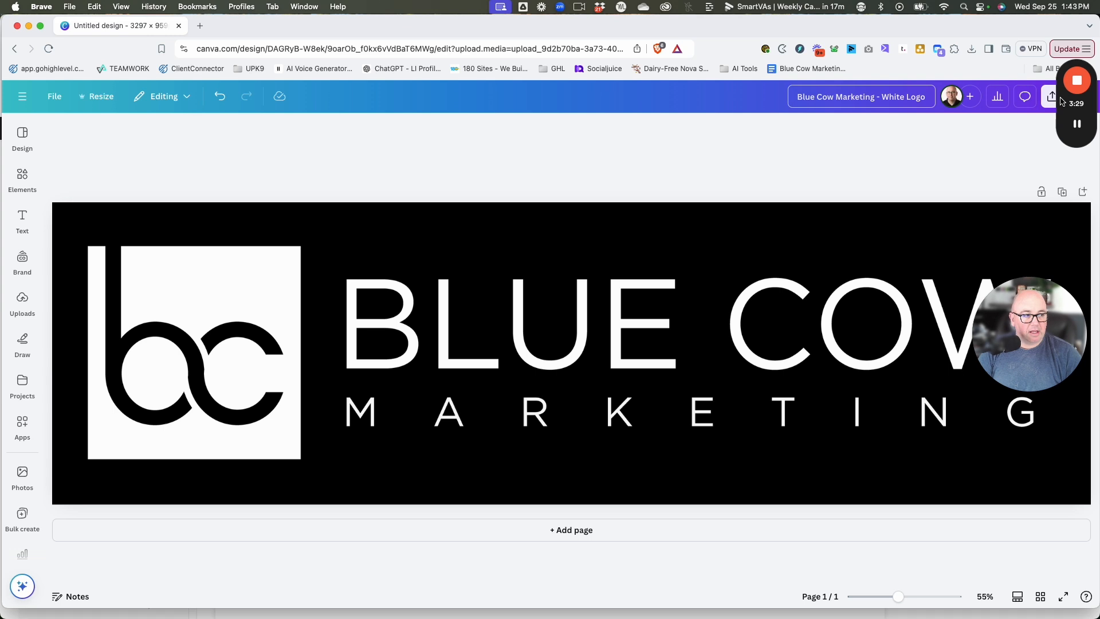
drag(1076, 103, 1087, 173)
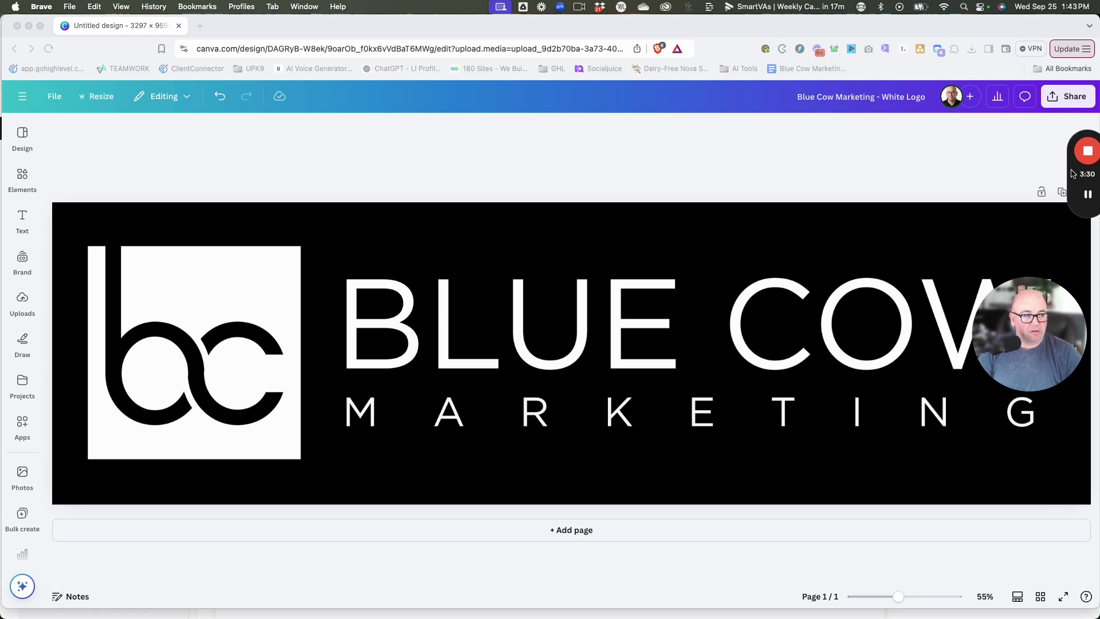
Download the design as a transparent PNG into Downloads and open the file.
click(1059, 99)
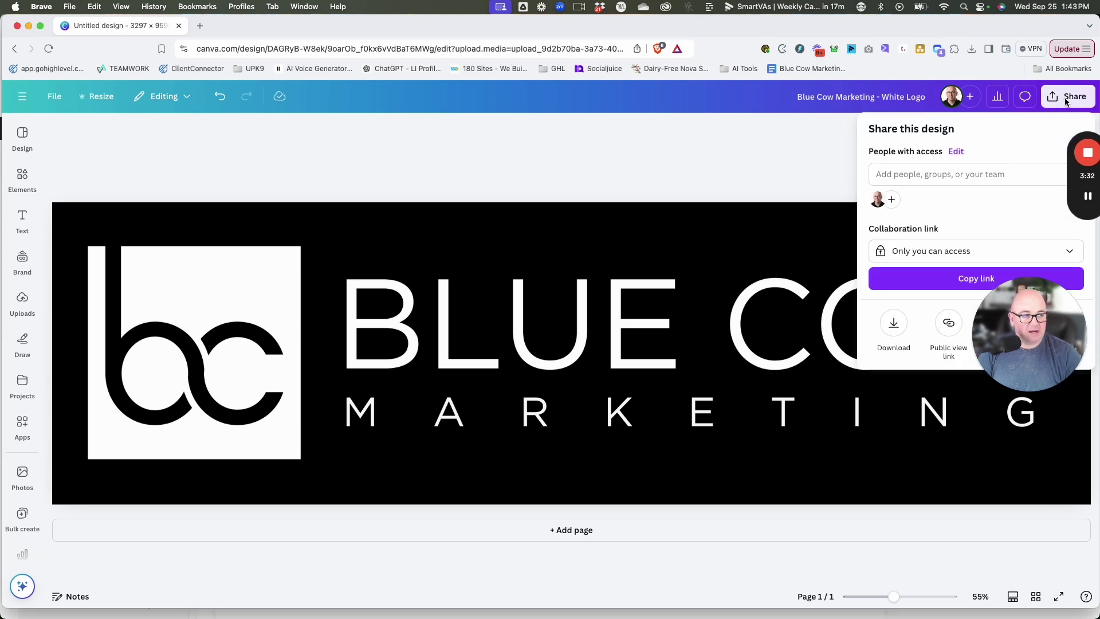
click(893, 326)
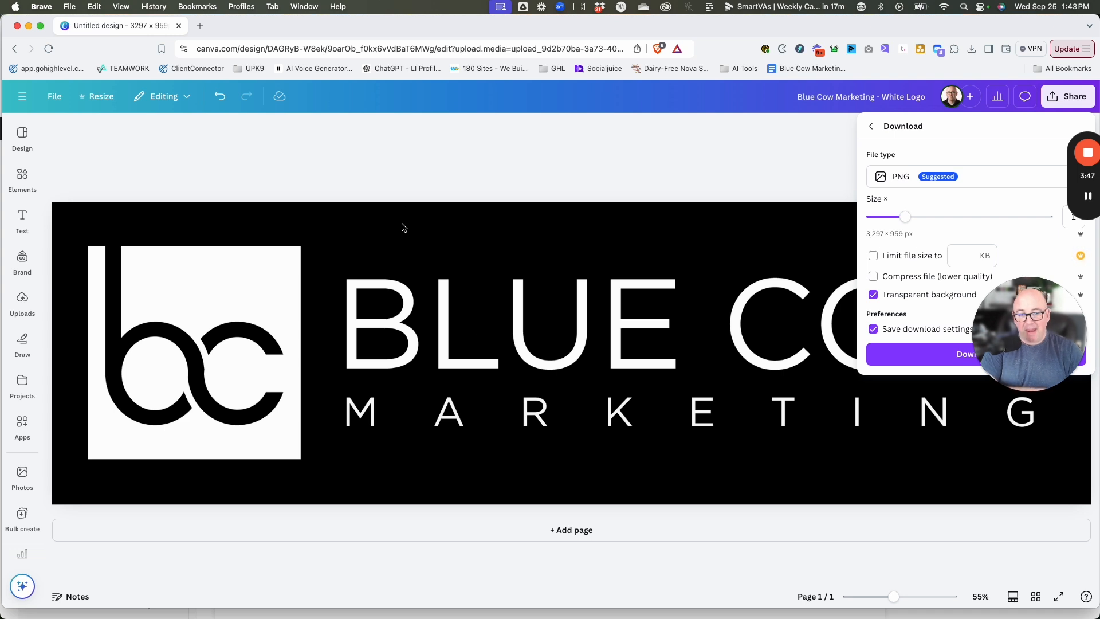
click(928, 354)
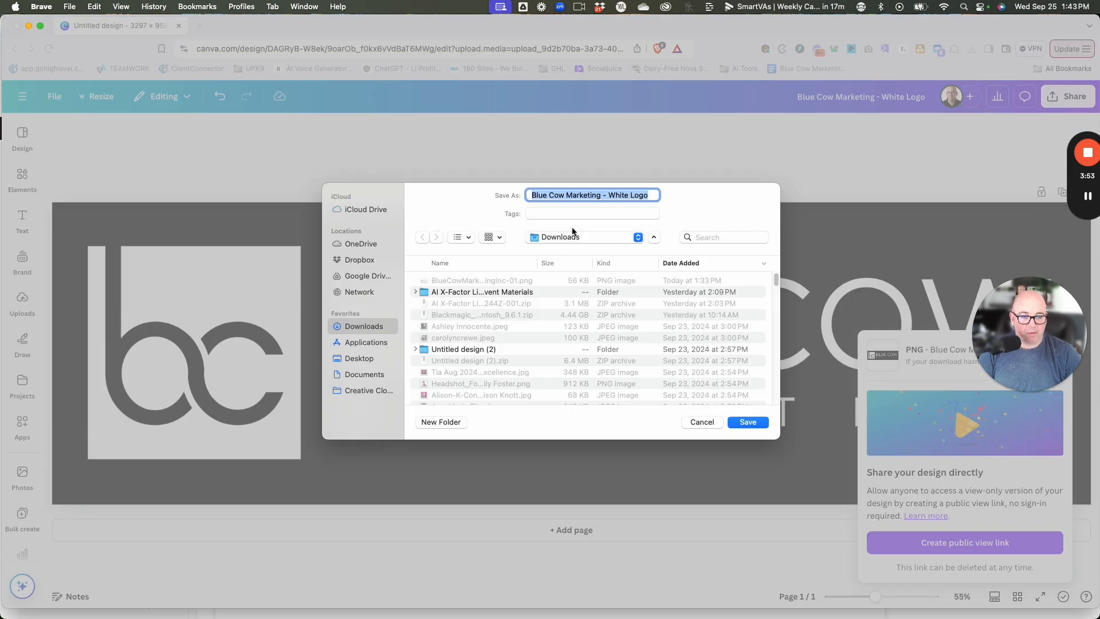
click(746, 422)
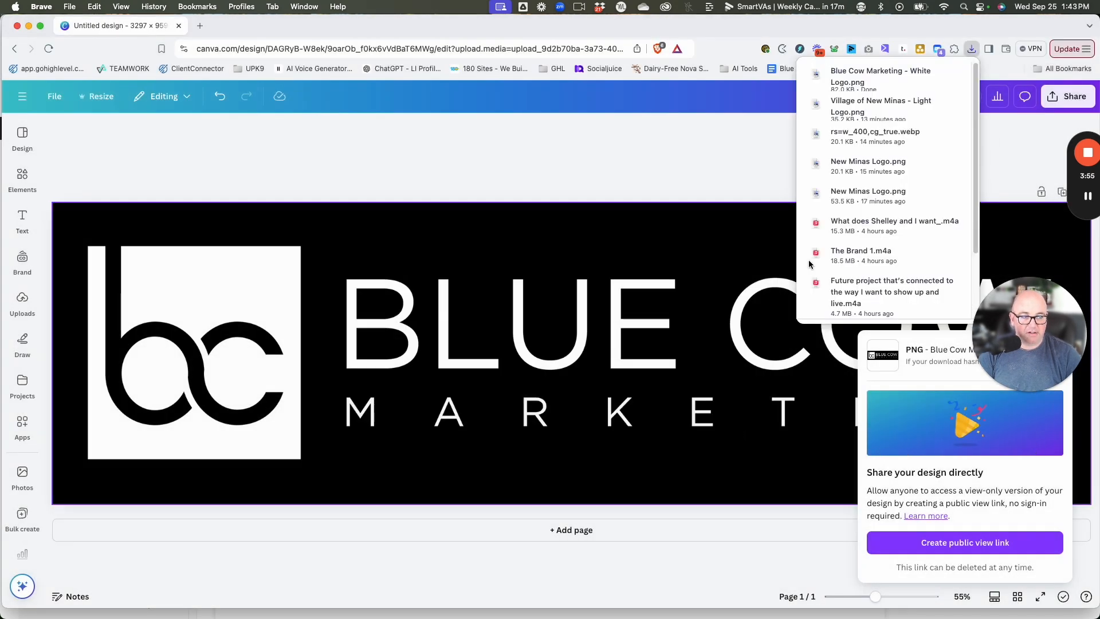
click(862, 73)
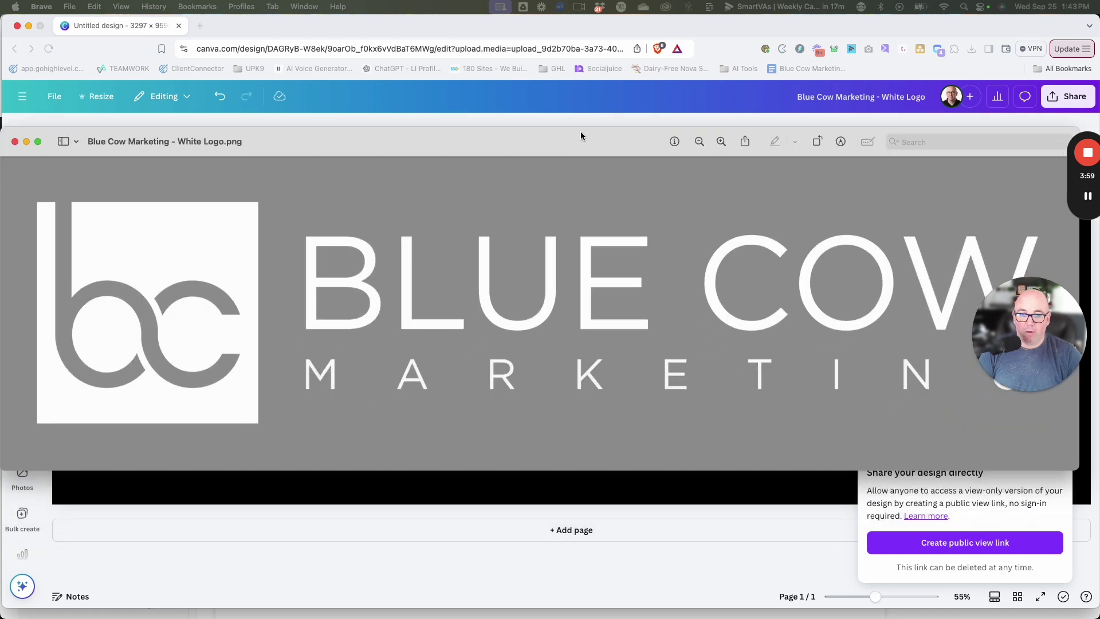
Compare the white logo PNG with the original blue one in Preview, then close the blue version.
drag(579, 136, 571, 34)
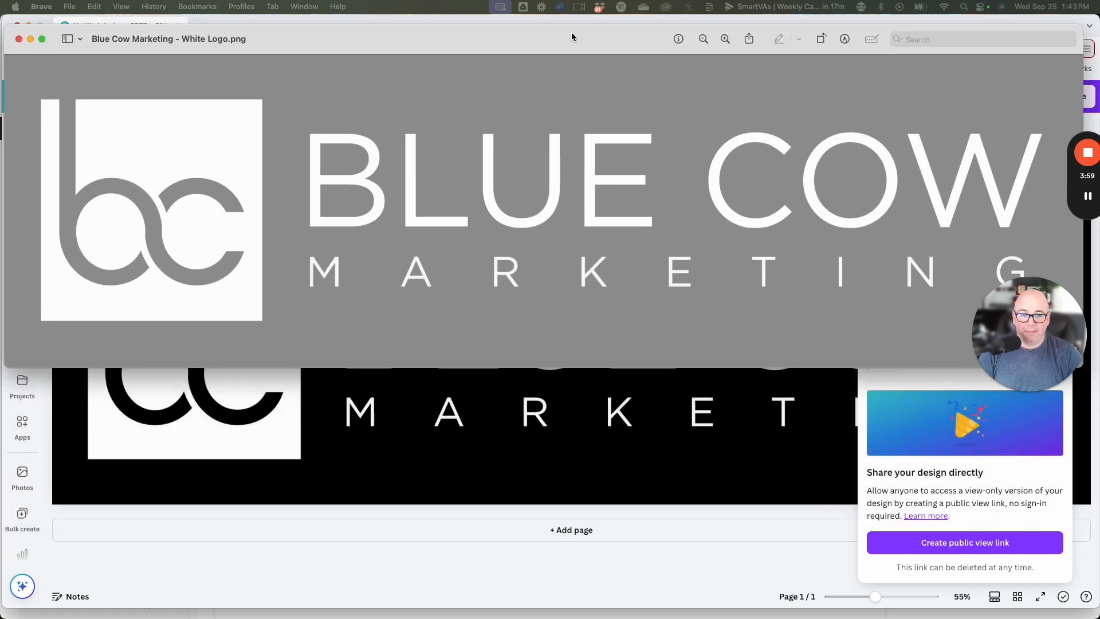
drag(259, 404, 323, 352)
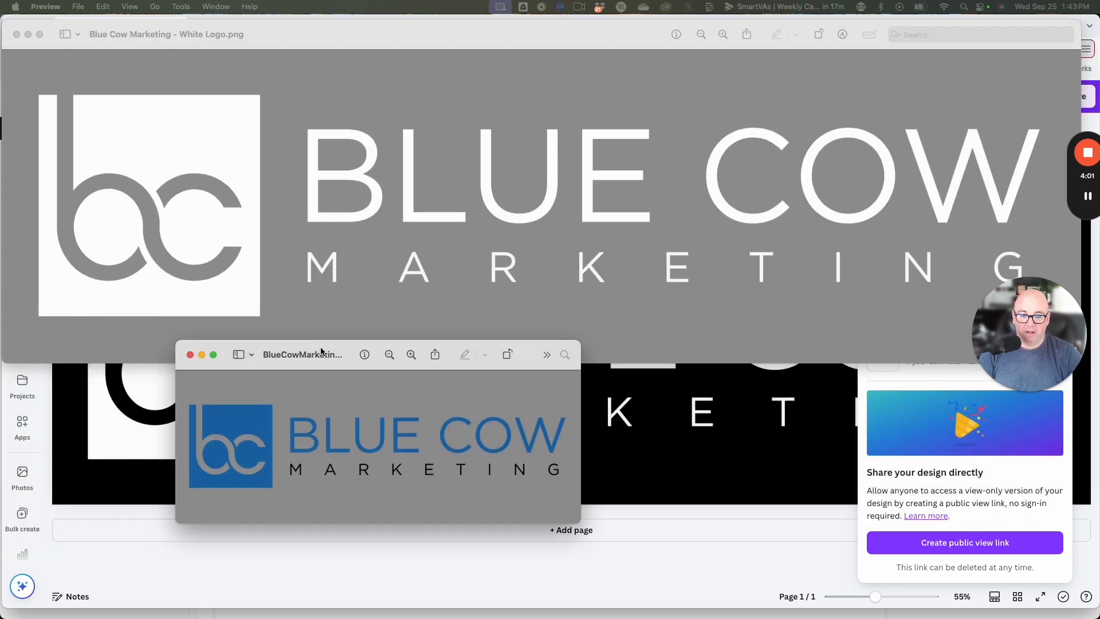
key(super+w)
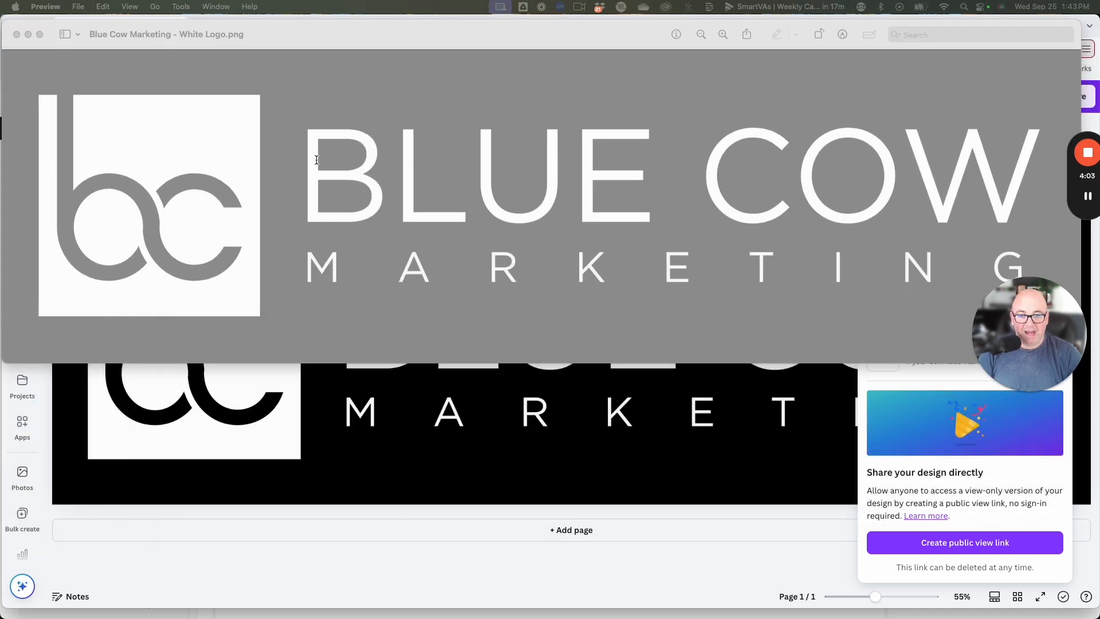